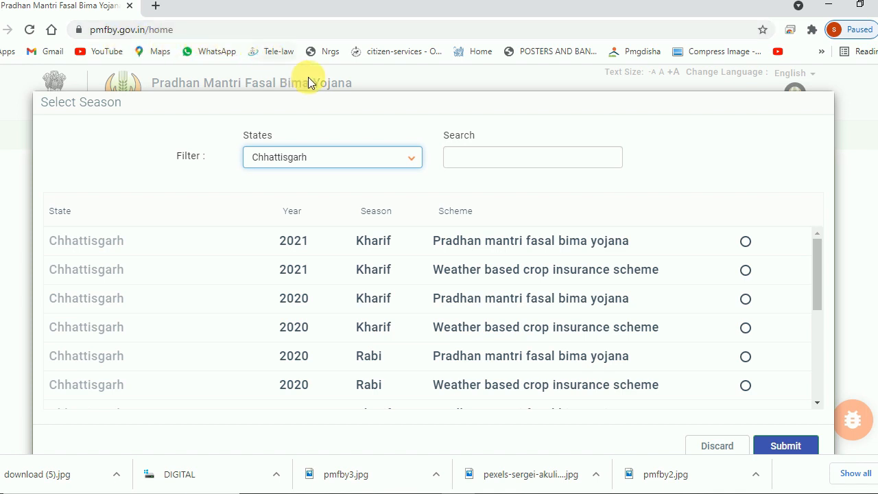
Select Odisha with the 2021 Kharif Pradhan mantri fasal bima yojana scheme as the season and submit the selection
left_click(408, 161)
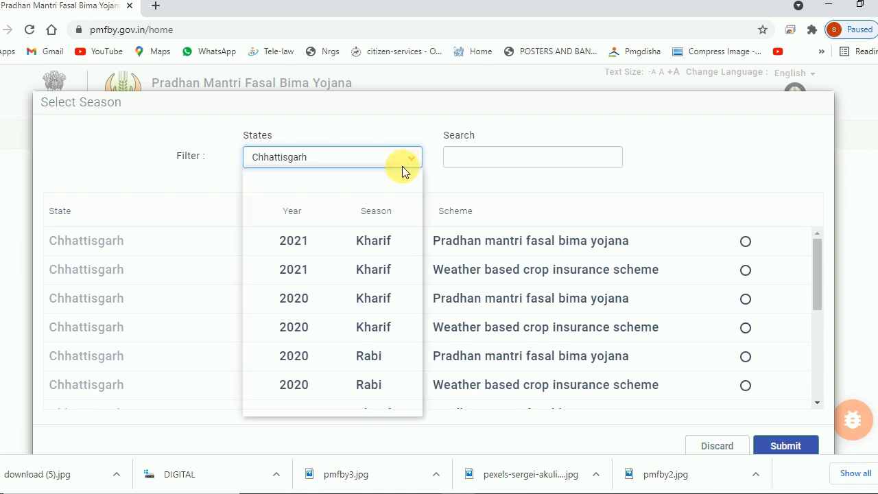
scroll(322, 268, "down", 2)
scroll(321, 271, "down", 2)
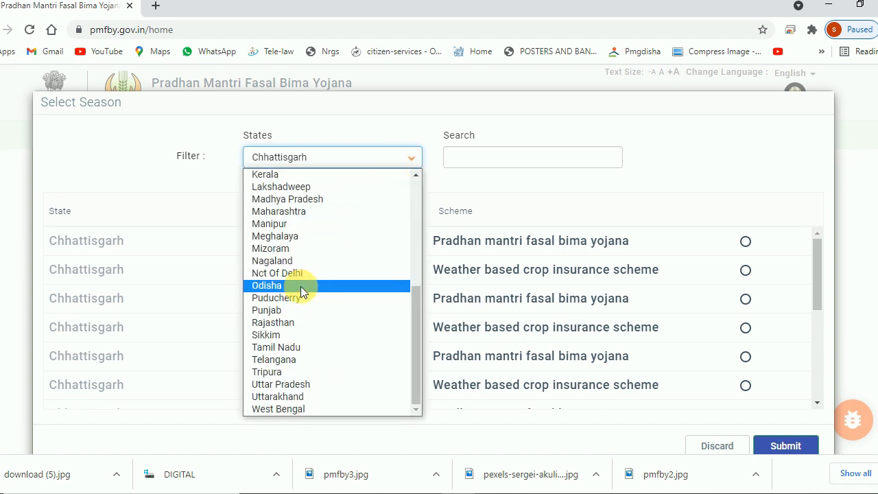
left_click(267, 286)
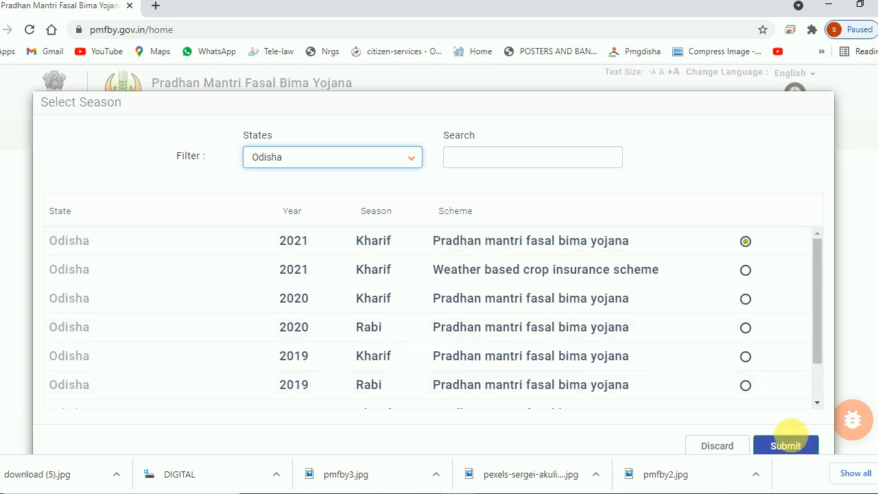
left_click(877, 474)
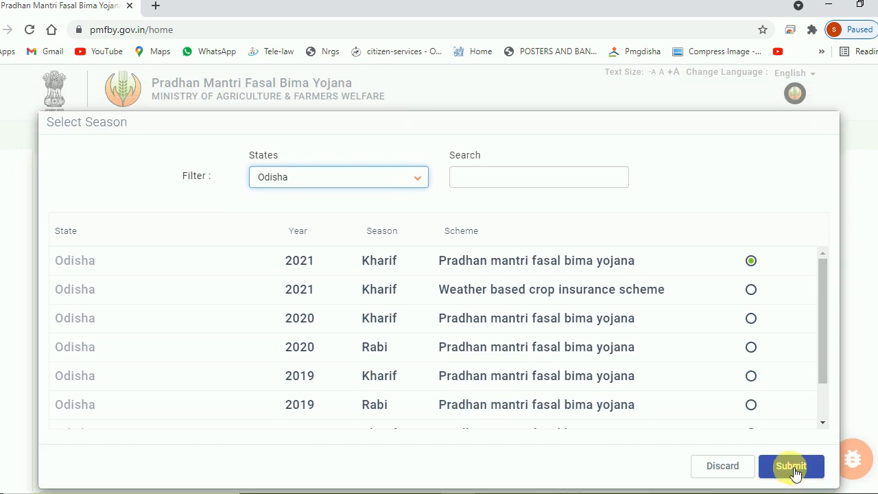
left_click(792, 467)
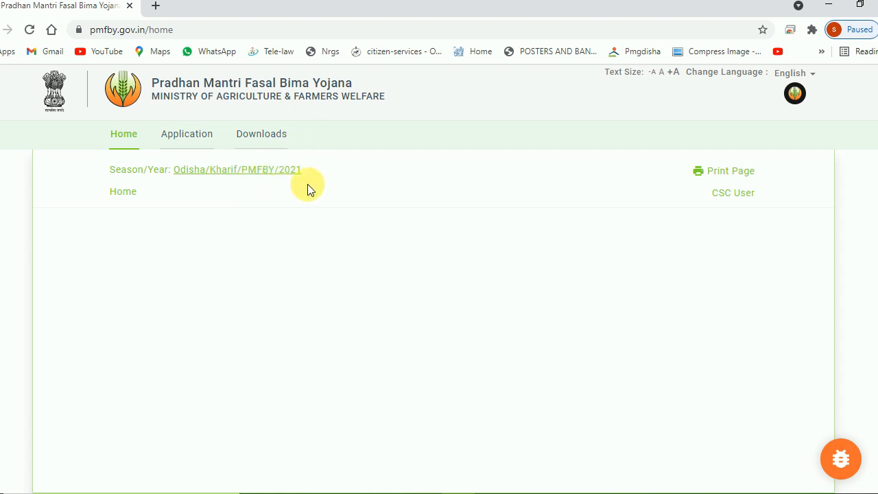
Open a new farmer application form at its bank details section
left_click(187, 134)
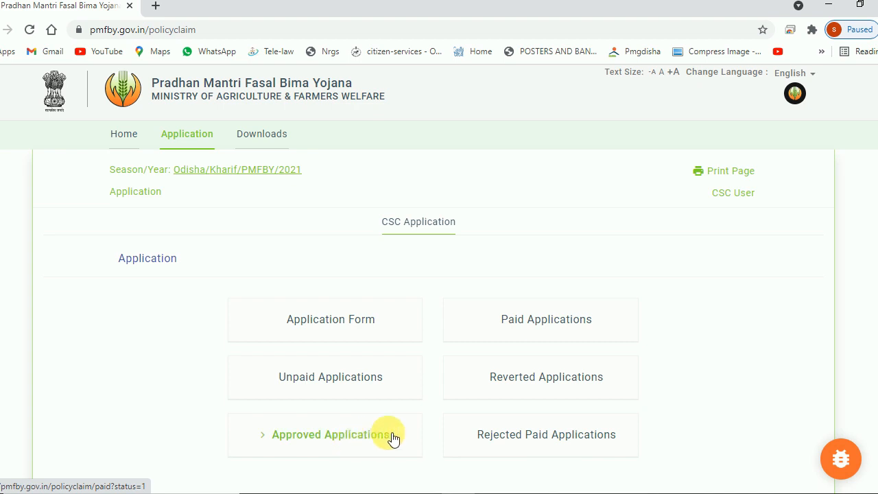
left_click(336, 323)
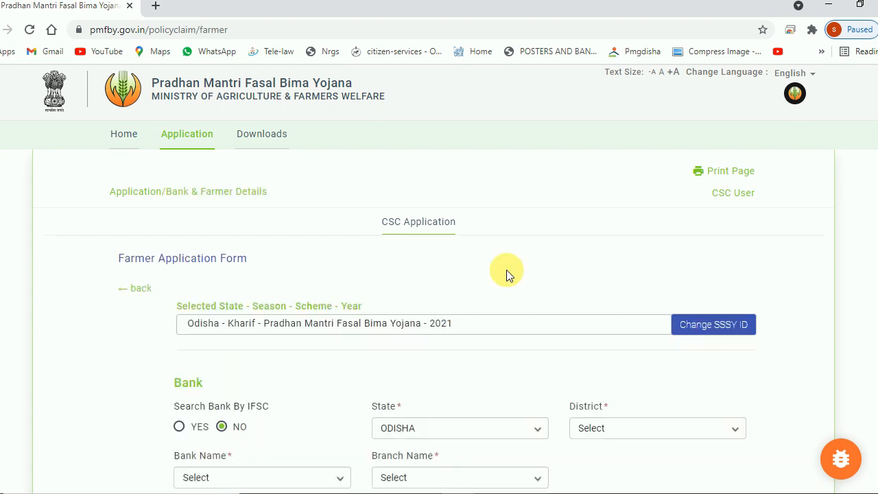
scroll(515, 253, "down", 3)
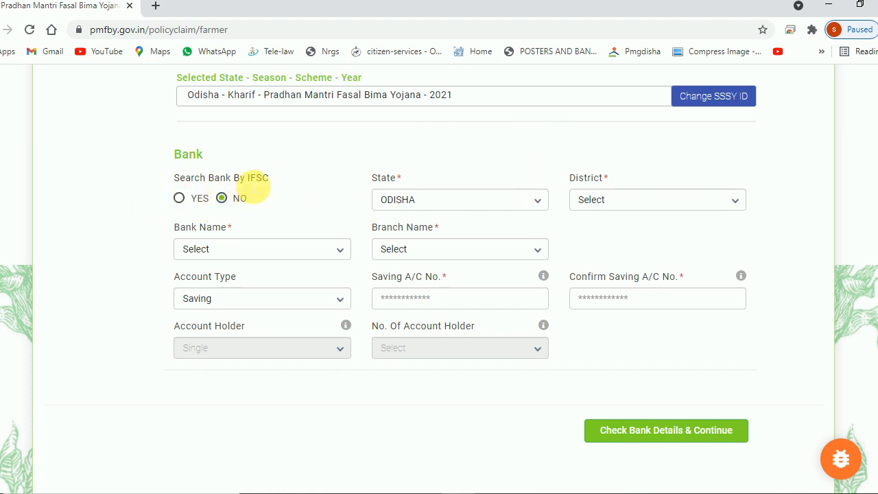
Try the bank search by IFSC, return to searching without IFSC, and reselect ODISHA as the bank's state
left_click(179, 198)
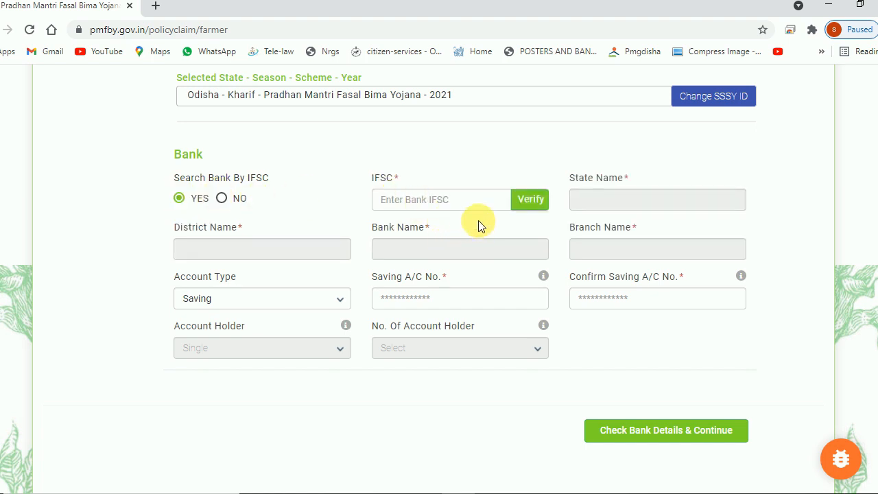
left_click(221, 198)
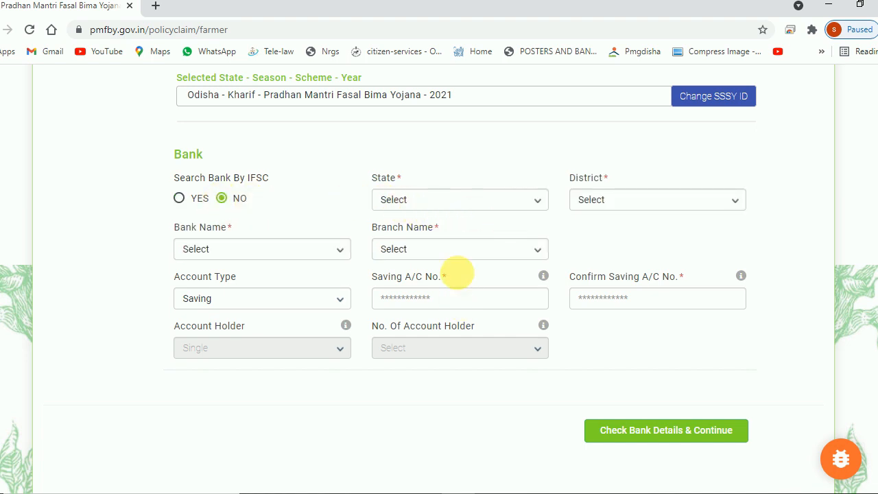
left_click(492, 197)
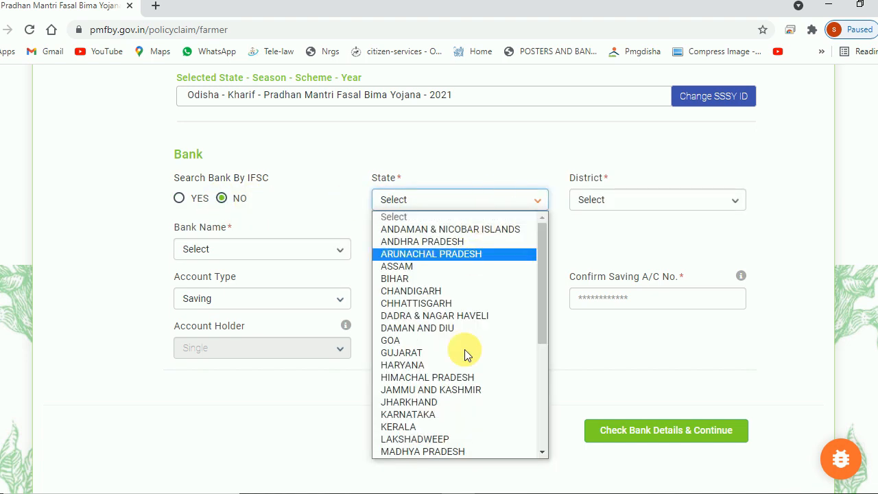
scroll(452, 355, "down", 3)
left_click(408, 327)
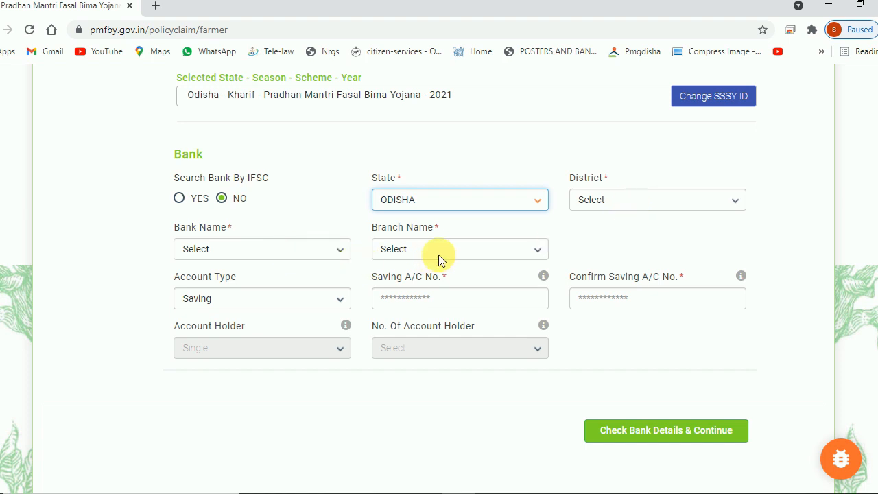
Enter district Balangir, Punjab National Bank, branch AGALPUR-PUNB0736800, account type Saving and the savings account number, and check the bank details
left_click(283, 304)
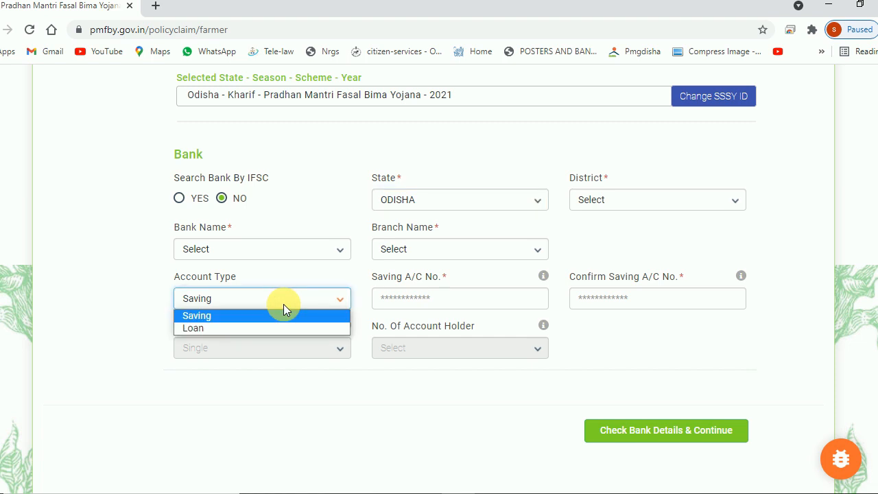
left_click(283, 304)
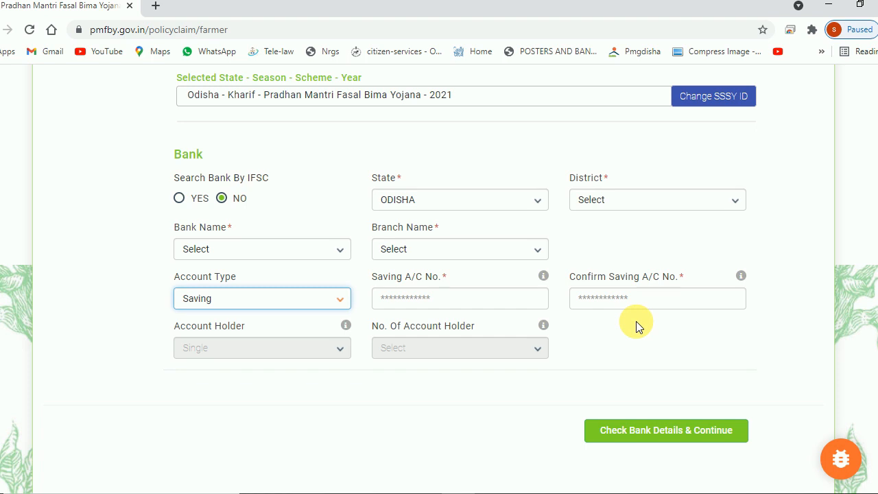
left_click(621, 347)
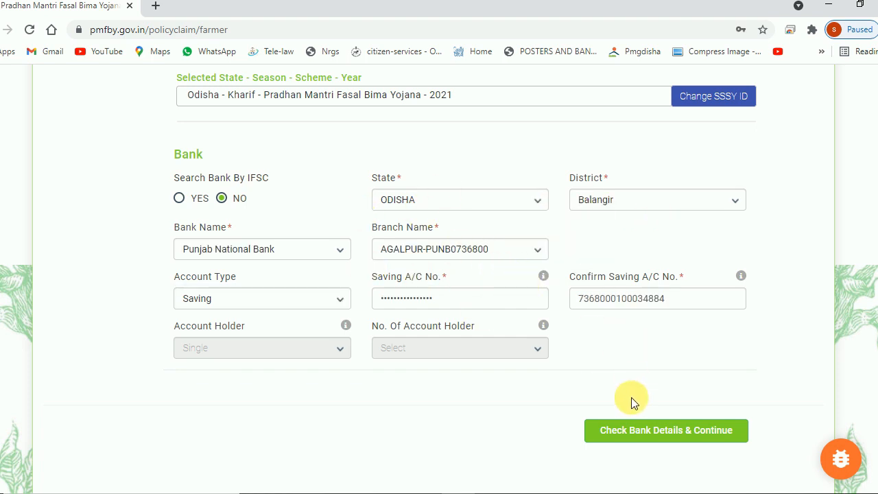
left_click(691, 432)
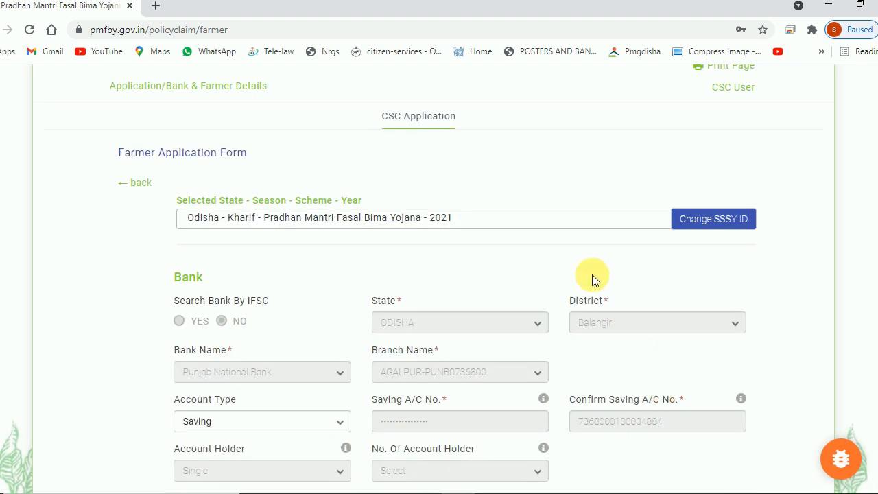
Verify the farmer's Aadhaar number in the farmer details
scroll(592, 275, "down", 3)
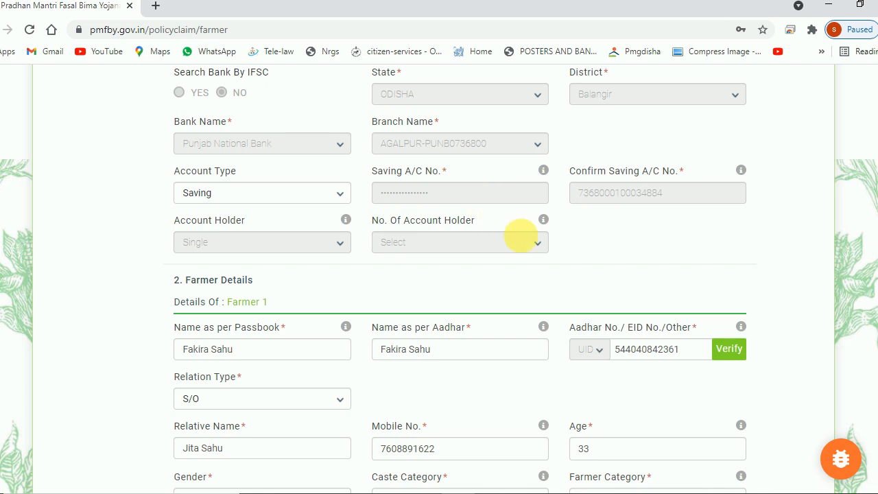
scroll(608, 273, "down", 3)
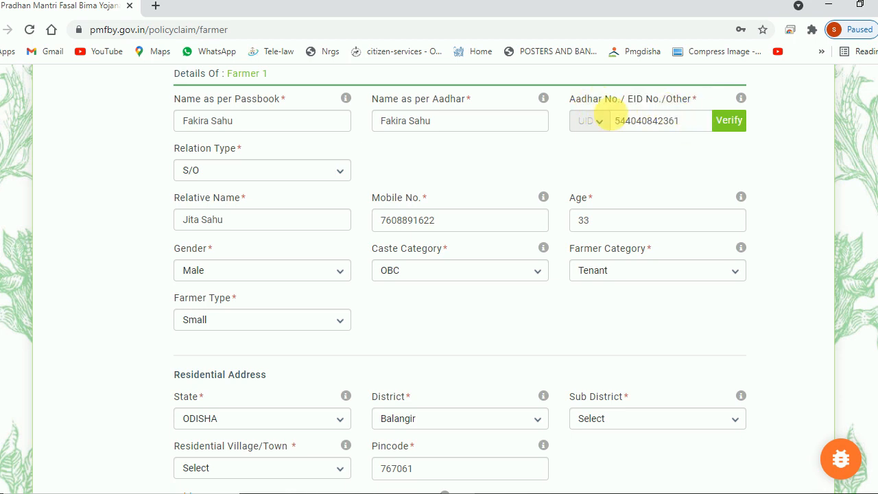
left_click(735, 129)
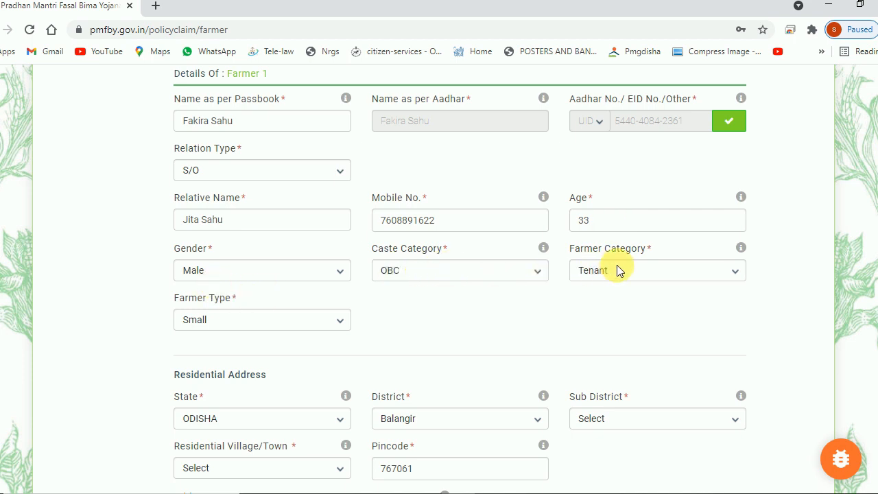
Set the farmer category to Tenant and the farmer type to Small
left_click(665, 269)
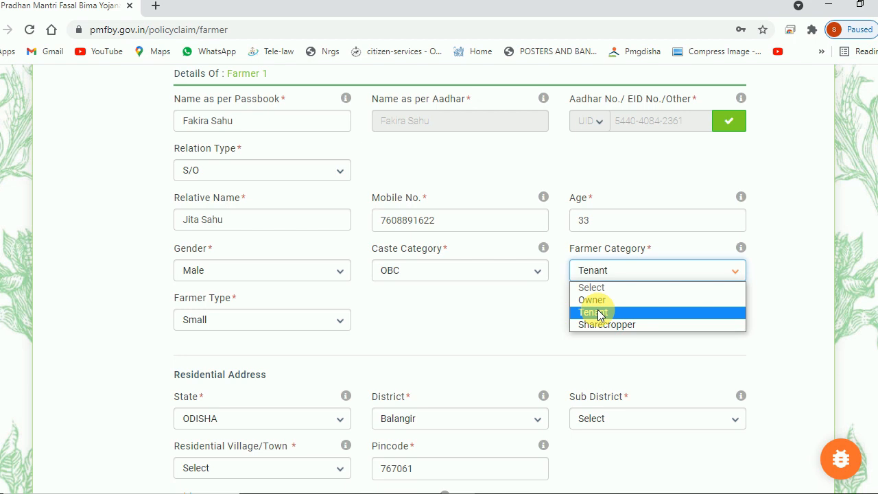
left_click(597, 313)
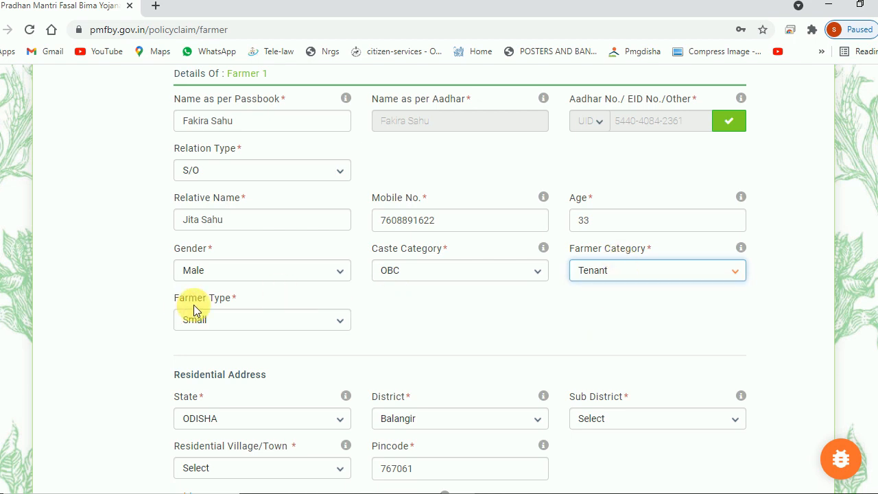
left_click(335, 324)
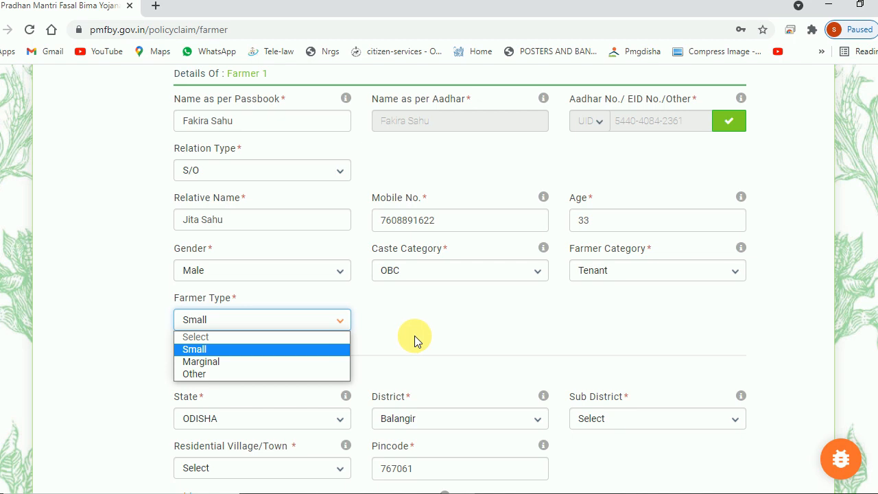
left_click(288, 349)
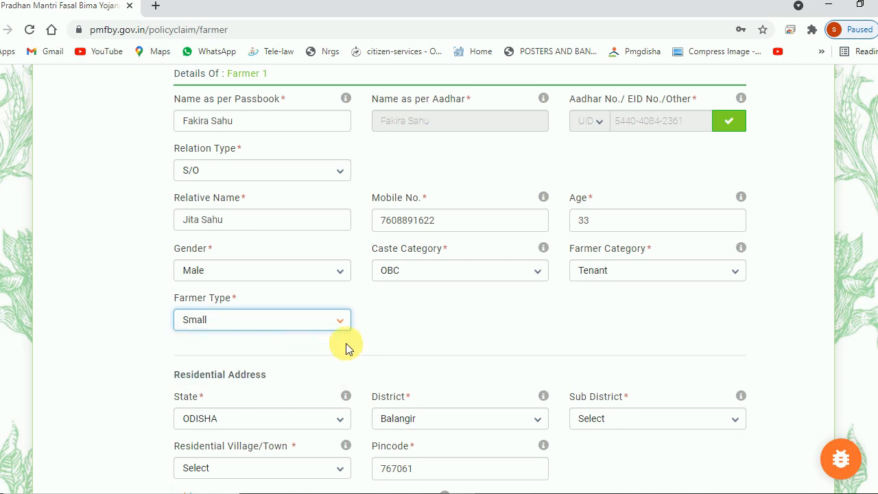
Enable the optional nominee details to view their fields, and disable them again
scroll(461, 300, "down", 3)
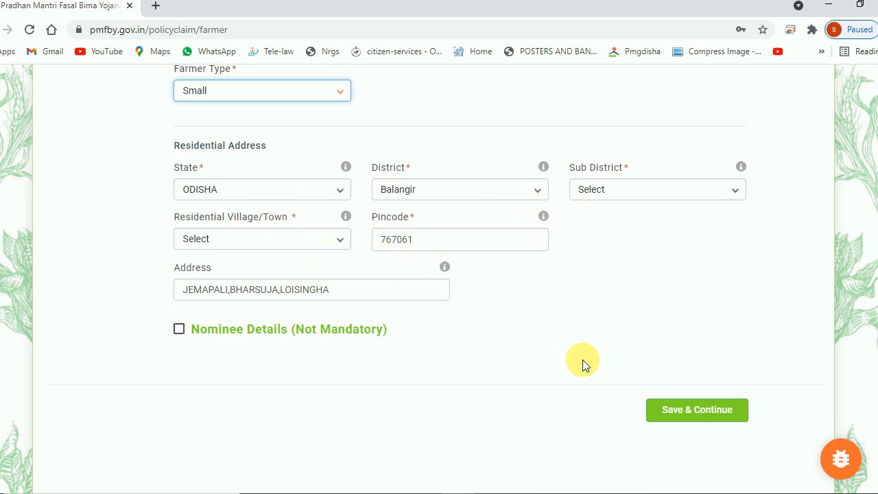
left_click(179, 330)
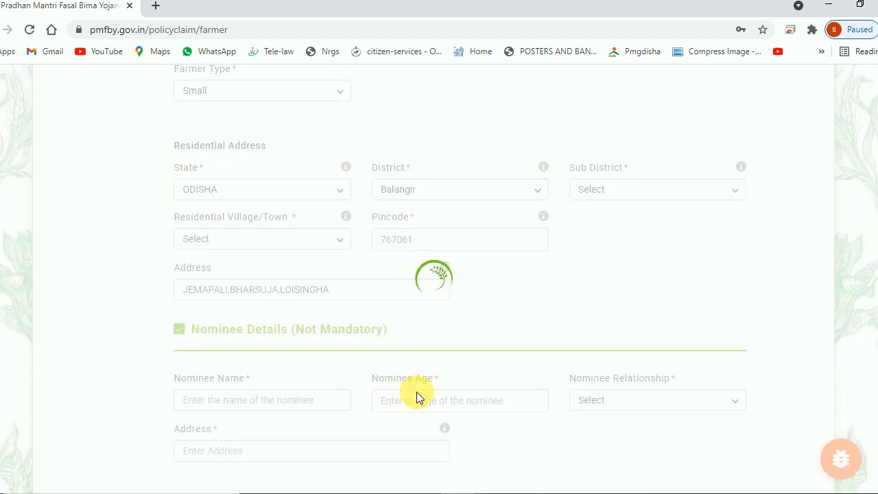
scroll(501, 412, "down", 1)
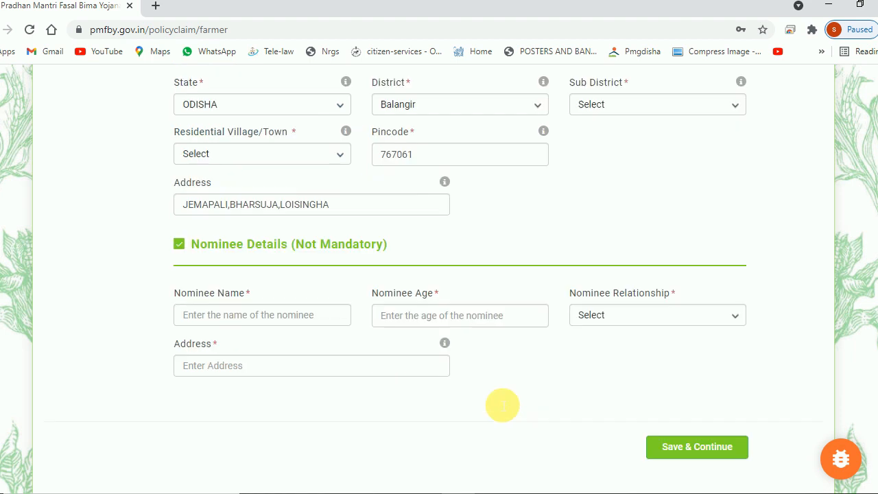
scroll(502, 405, "down", 2)
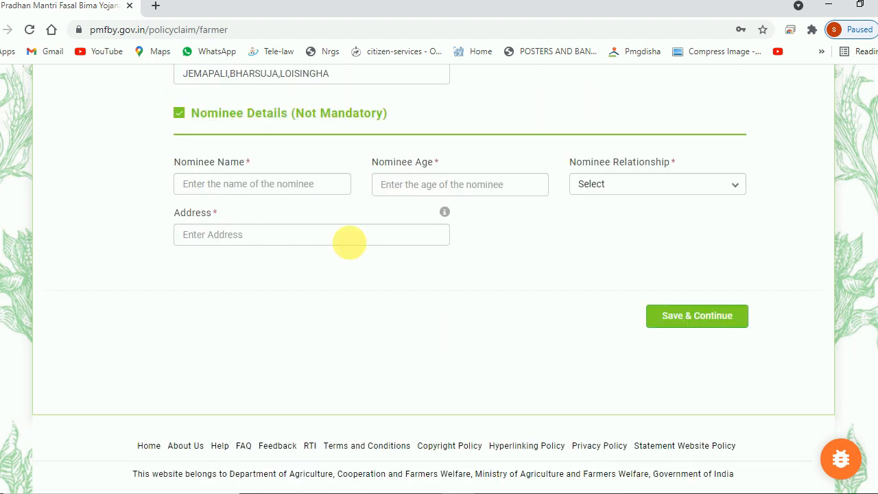
left_click(180, 113)
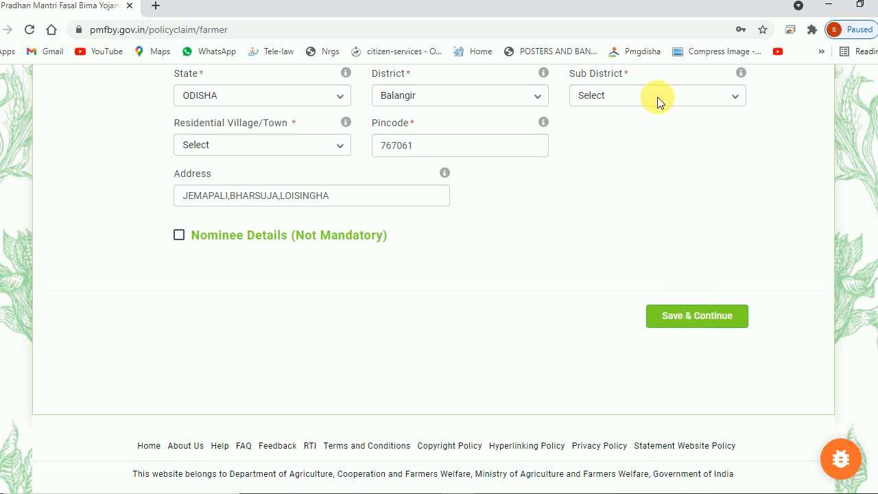
Save the farmer details, continue to the crop details page and look over its sections
left_click(692, 312)
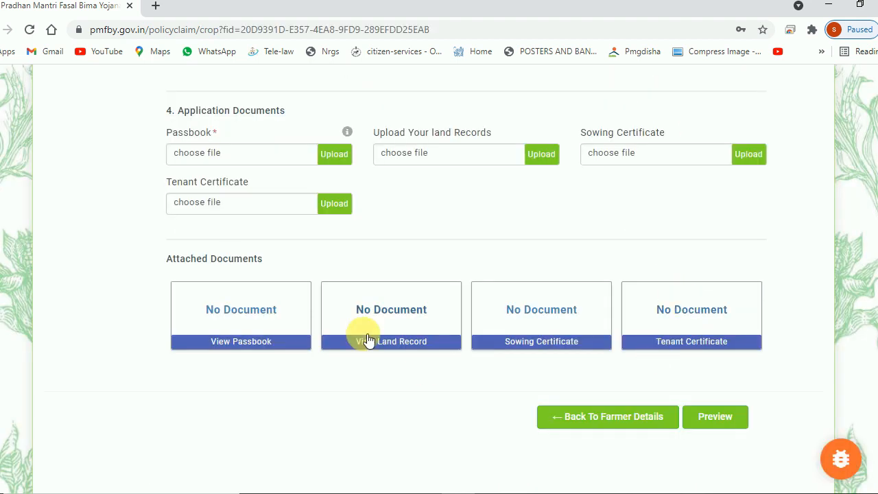
scroll(369, 353, "up", 10)
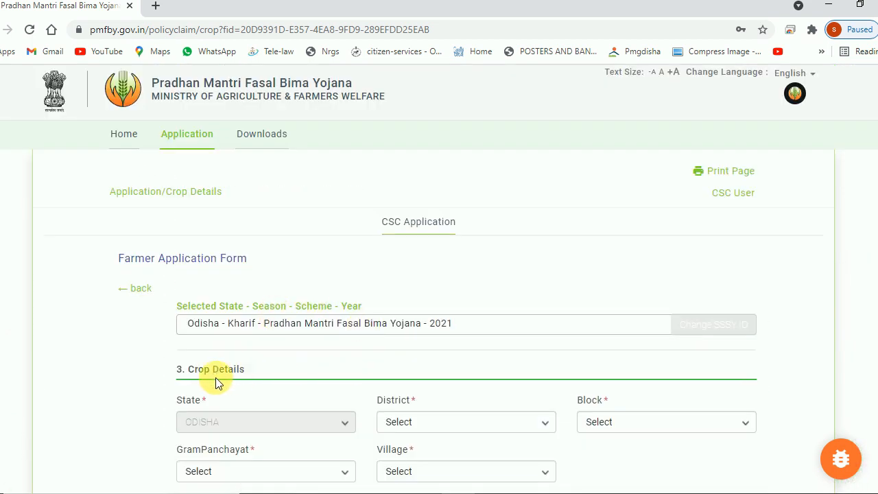
scroll(342, 361, "down", 3)
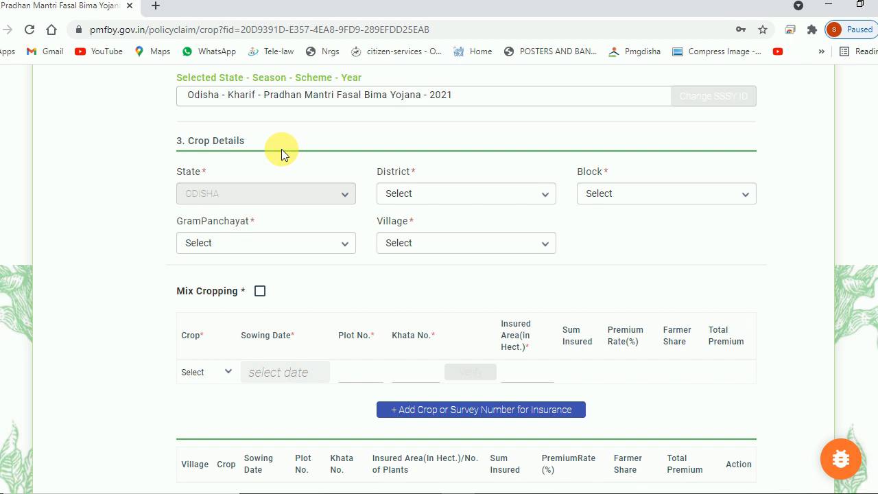
scroll(282, 149, "up", 3)
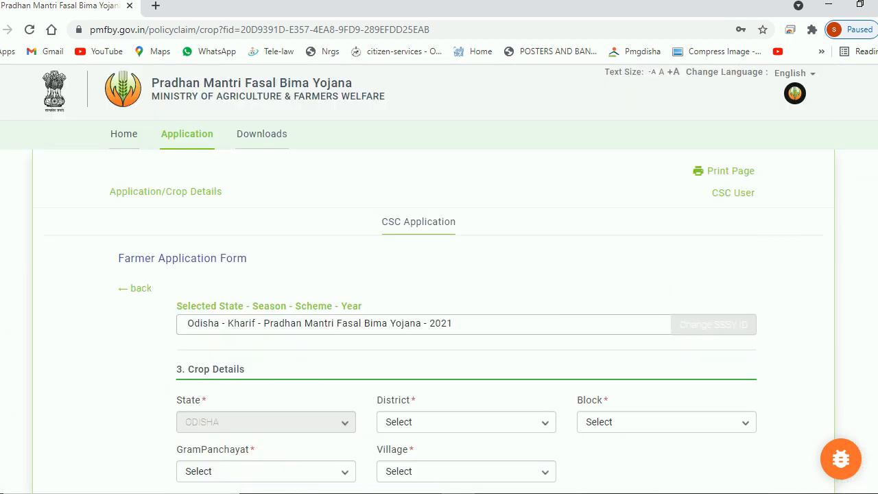
Set the crop location to district Balangir, block Agalpur, GramPanchayat Bharsuja and village Jemapali
scroll(448, 229, "down", 3)
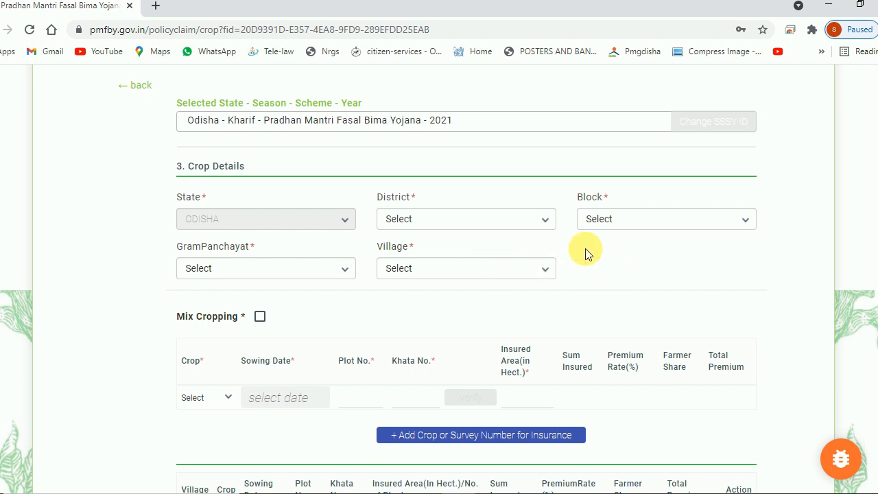
left_click(529, 230)
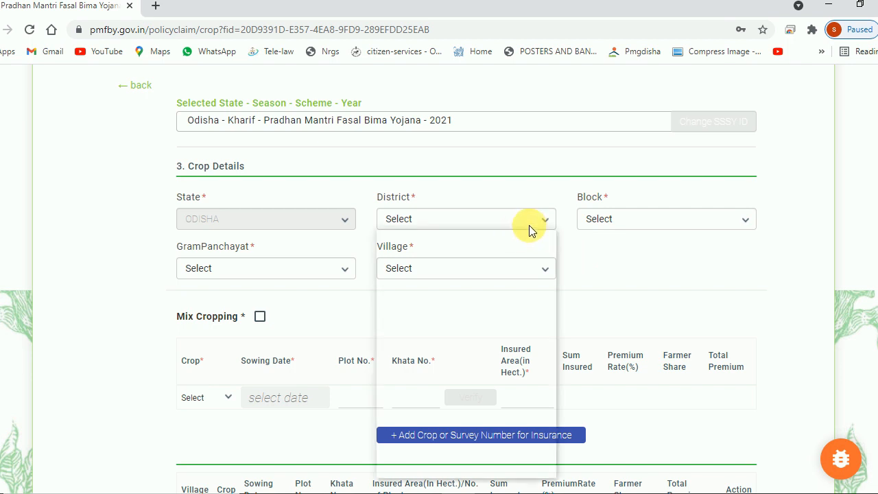
left_click(500, 230)
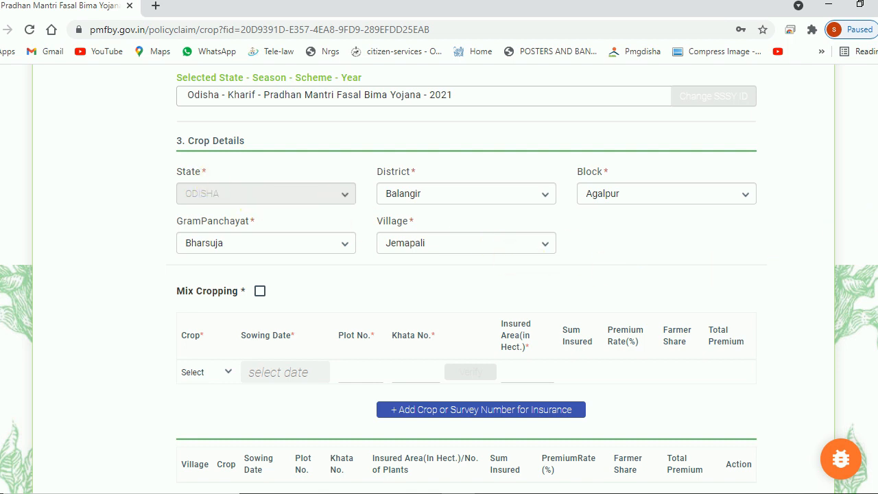
Set the crop to Paddy (Dhan) and its sowing date to 18-06-2021
scroll(309, 302, "down", 2)
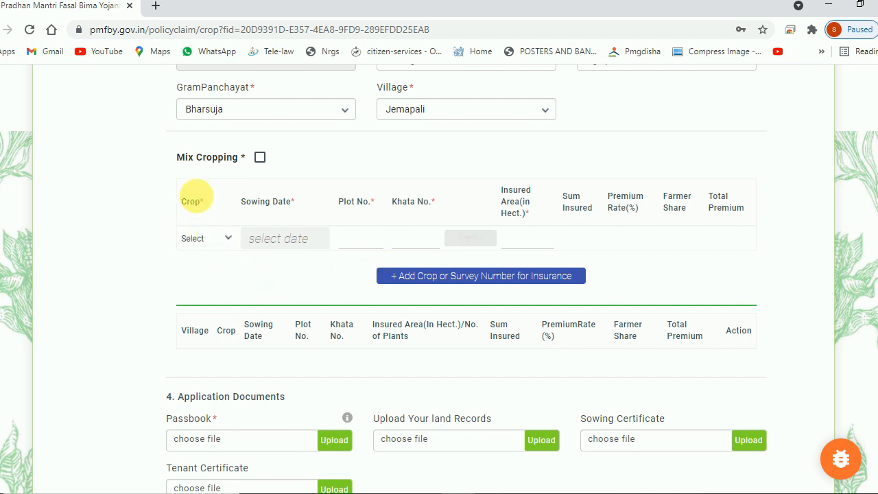
left_click(227, 238)
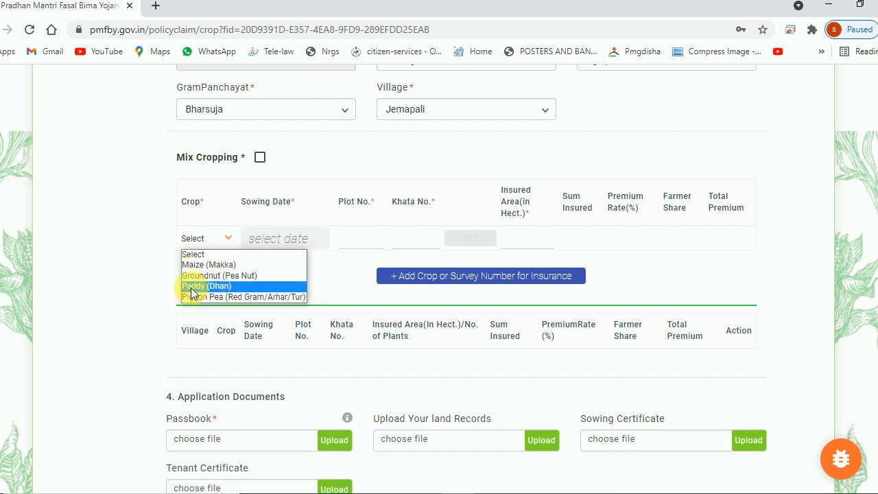
left_click(191, 286)
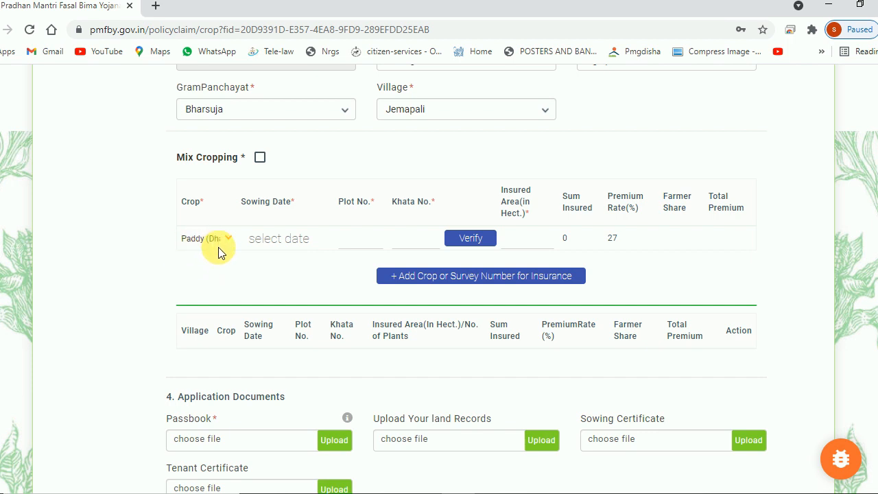
left_click(294, 239)
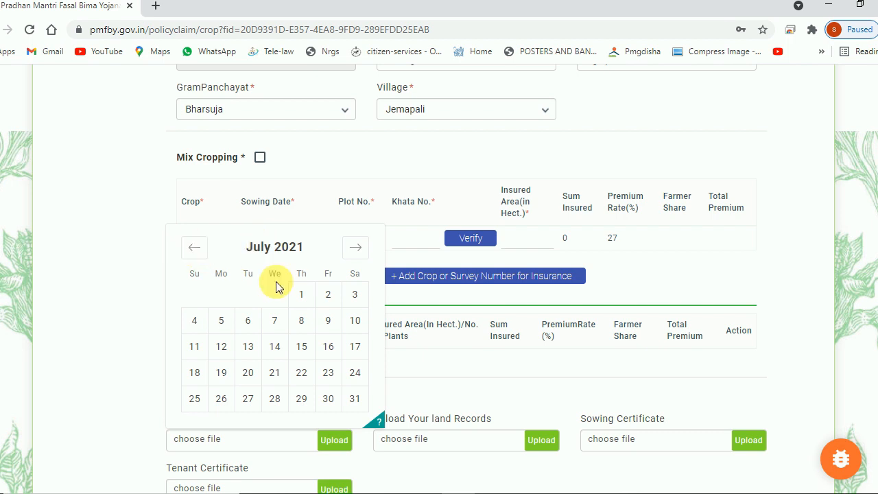
left_click(195, 251)
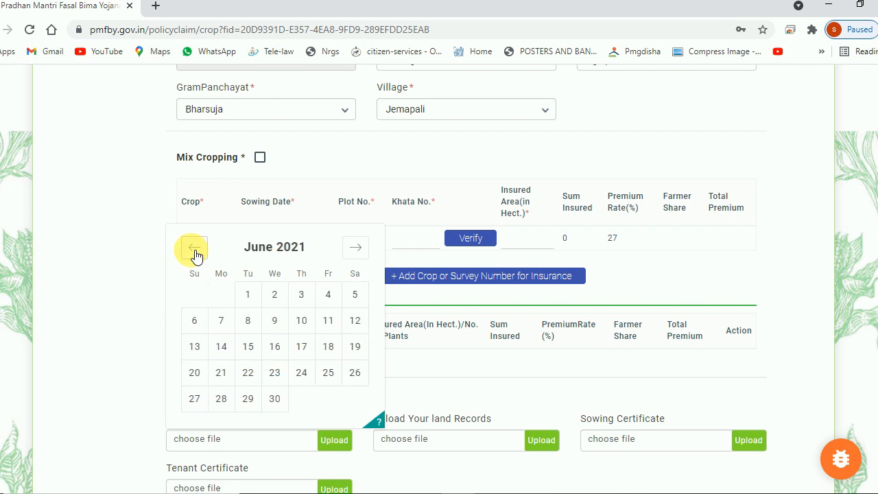
left_click(330, 346)
Enter plot number 12 and khata number 122 for the paddy crop
left_click(358, 240)
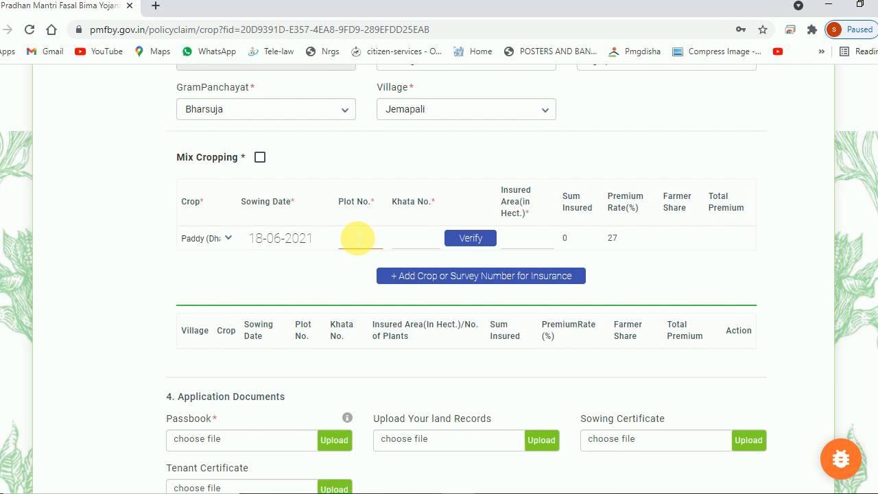
type("12")
left_click(408, 250)
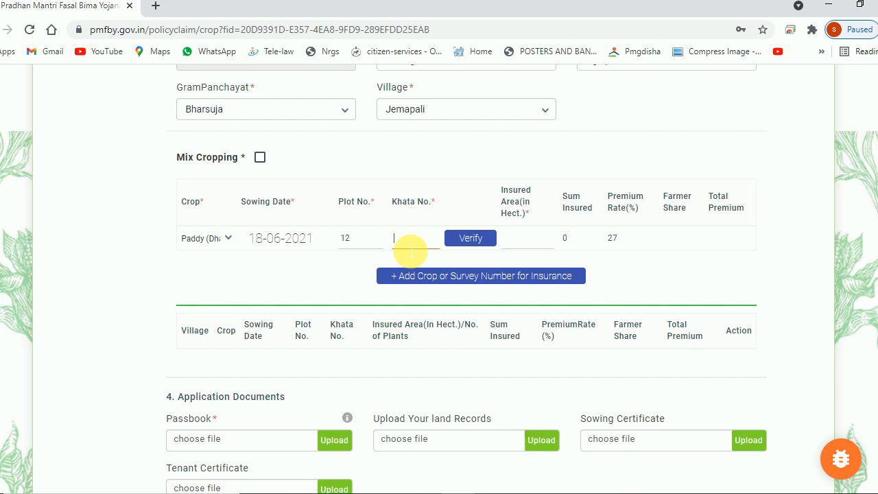
type("122")
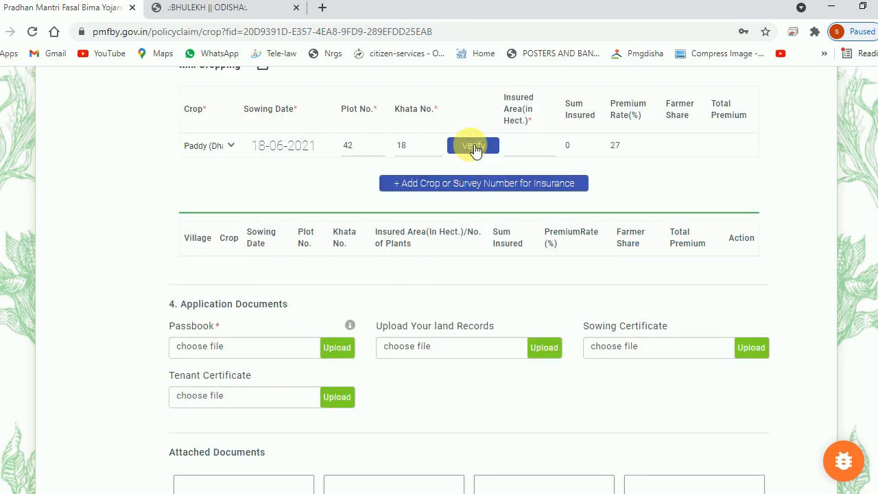
Verify plot 42 under khata 18 against the land records, select the matching farmer's entry and submit it
left_click(472, 146)
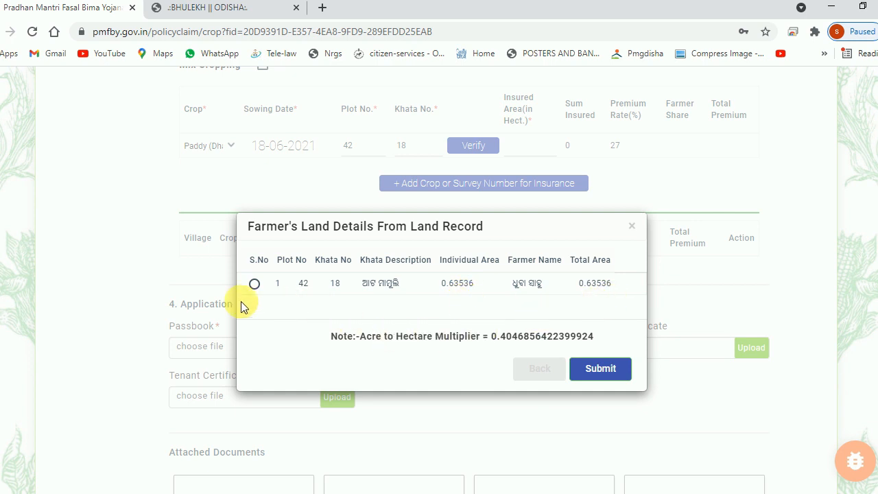
left_click(254, 285)
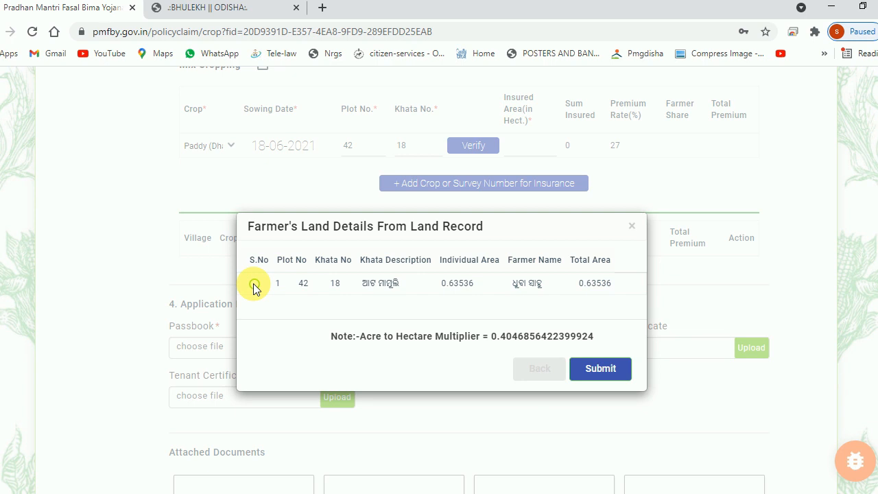
left_click(254, 284)
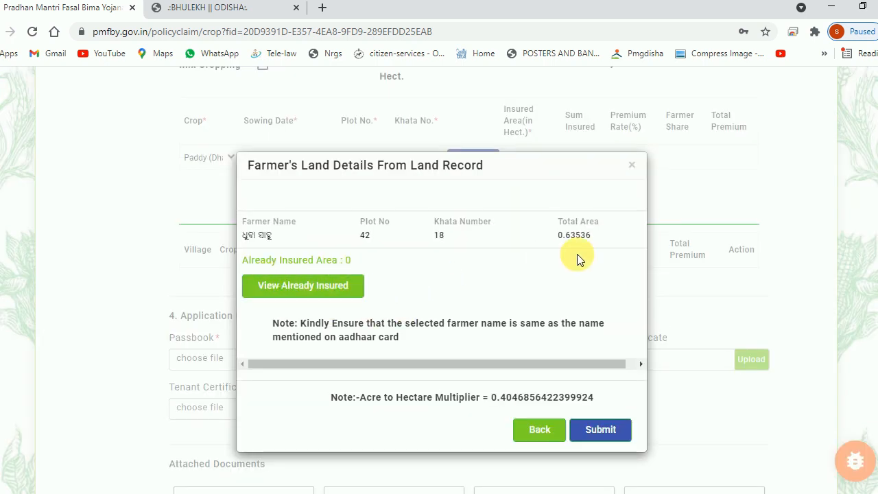
left_click(613, 435)
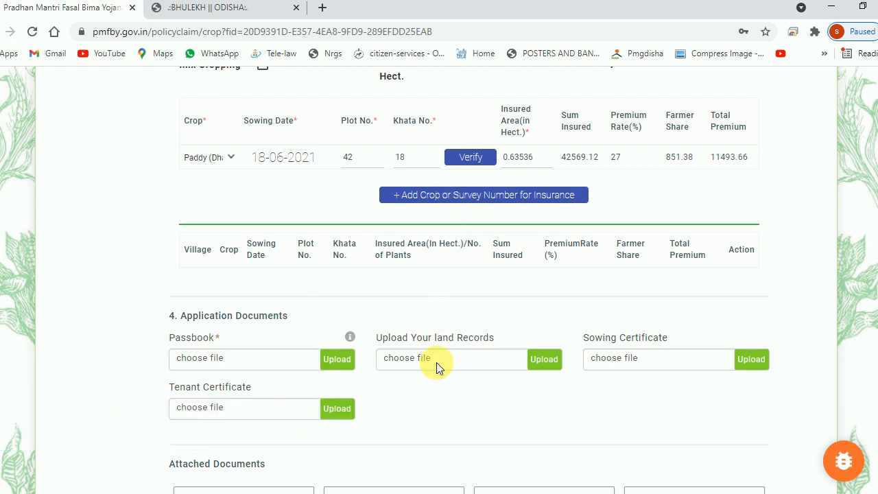
scroll(445, 313, "down", 3)
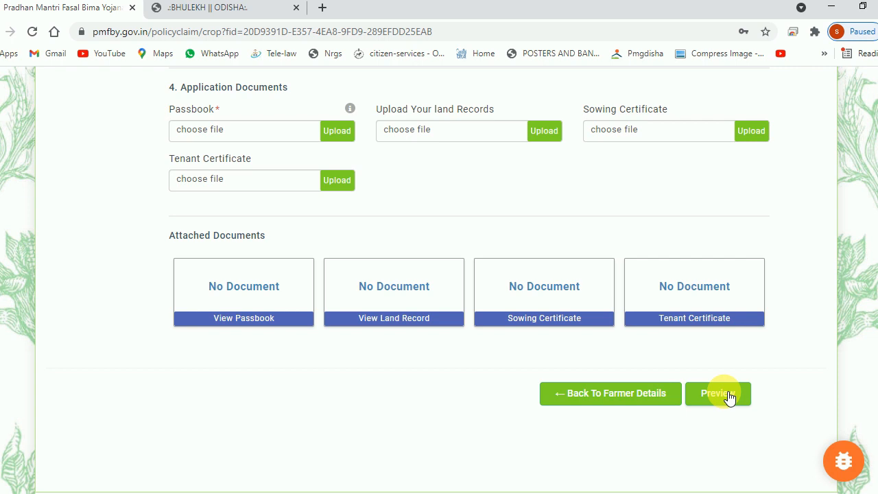
scroll(729, 398, "down", 2)
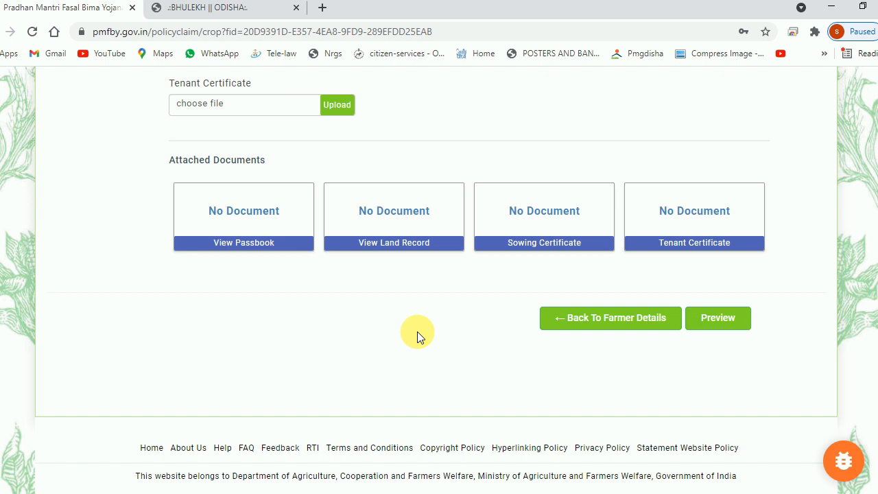
scroll(417, 331, "up", 10)
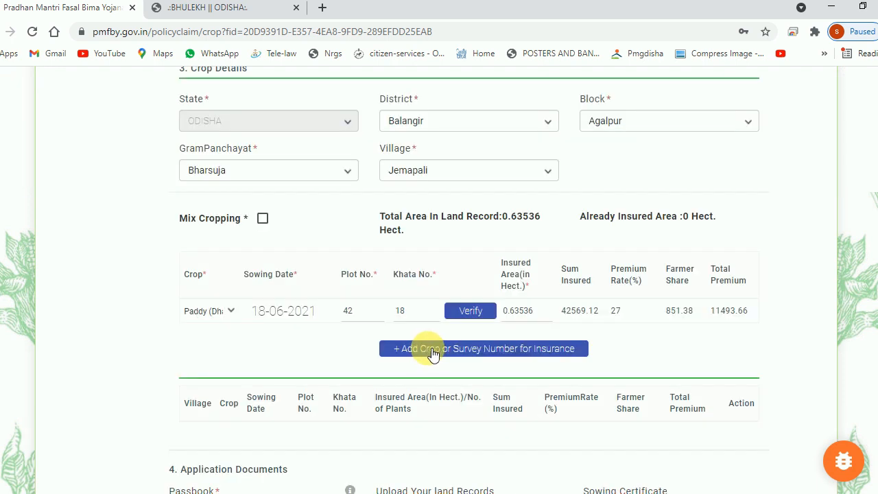
scroll(428, 354, "down", 10)
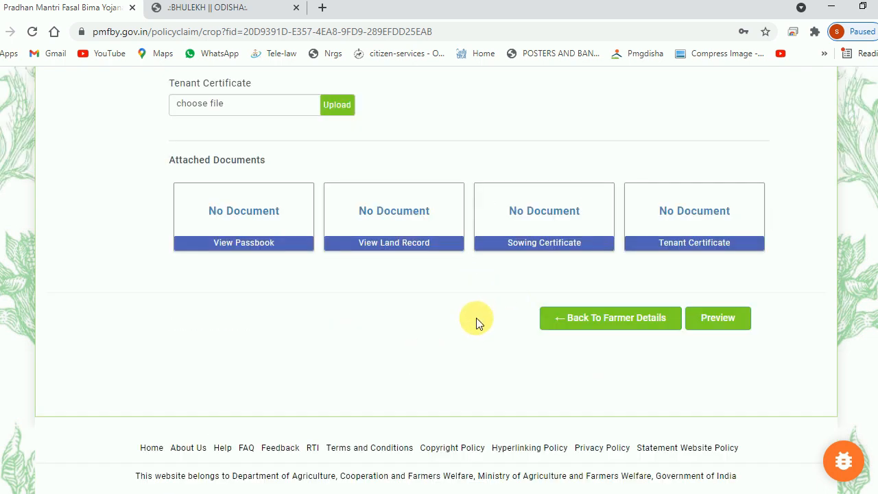